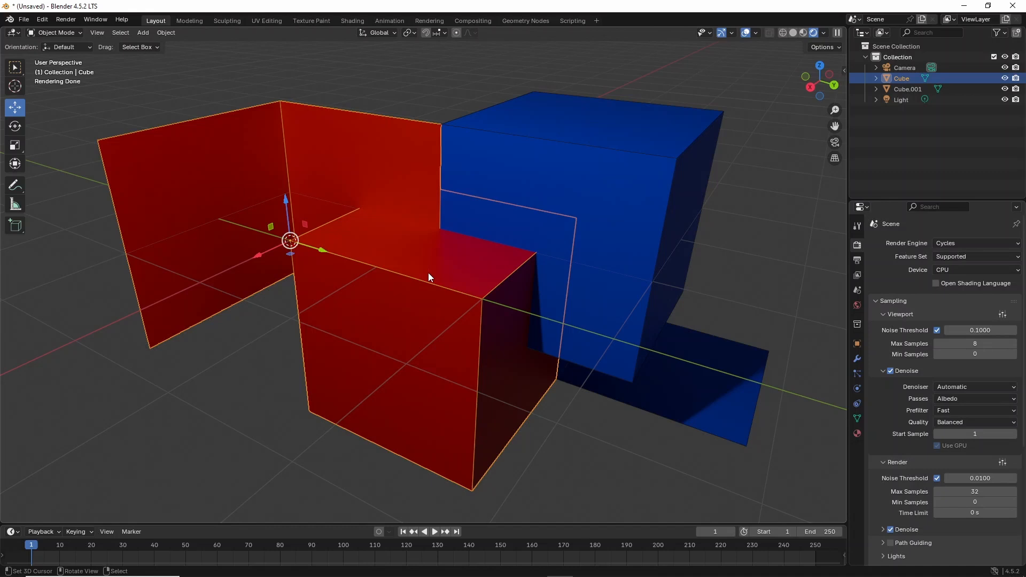
- Switch to the Shading workspace to edit the red cube's Backface material nodes
{"action": "key", "text": "ctrl+2"}
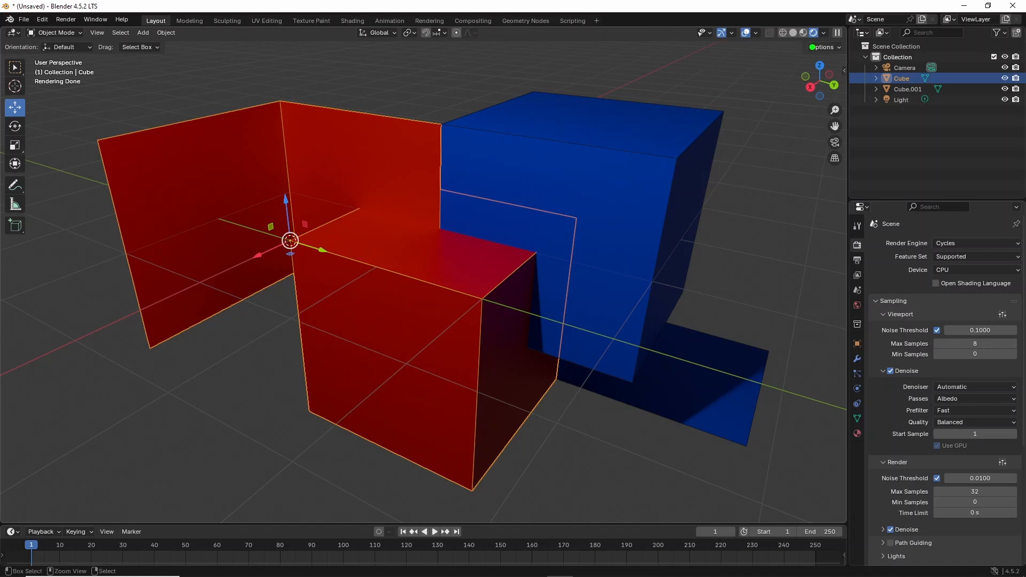
{"action": "left_click_drag", "start_coordinate": [812, 46], "coordinate": [802, 47]}
{"action": "left_click_drag", "start_coordinate": [338, 34], "coordinate": [380, 38]}
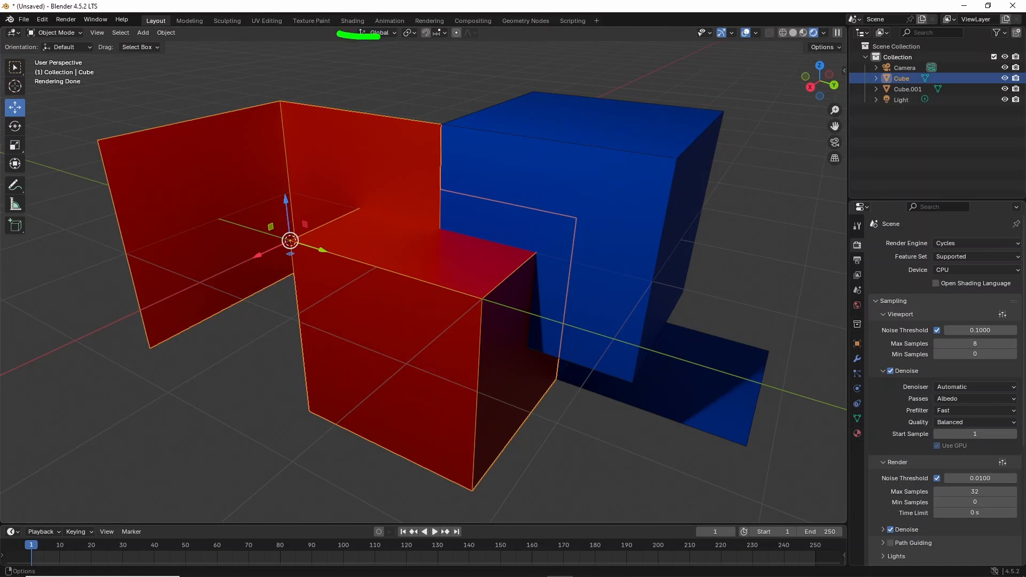
{"action": "left_click", "coordinate": [352, 20]}
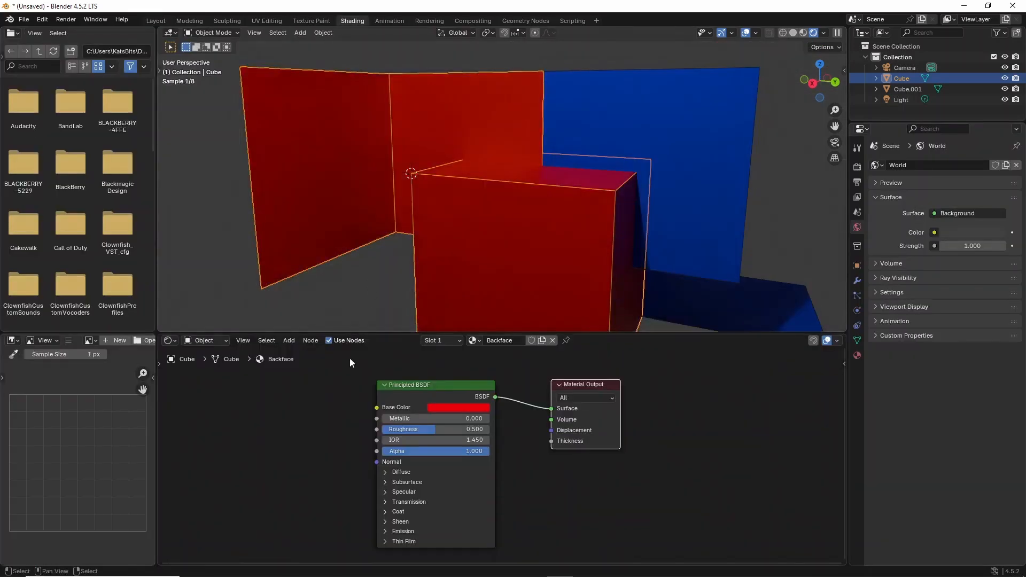
{"action": "middle_click_drag", "start_coordinate": [503, 438], "coordinate": [526, 434]}
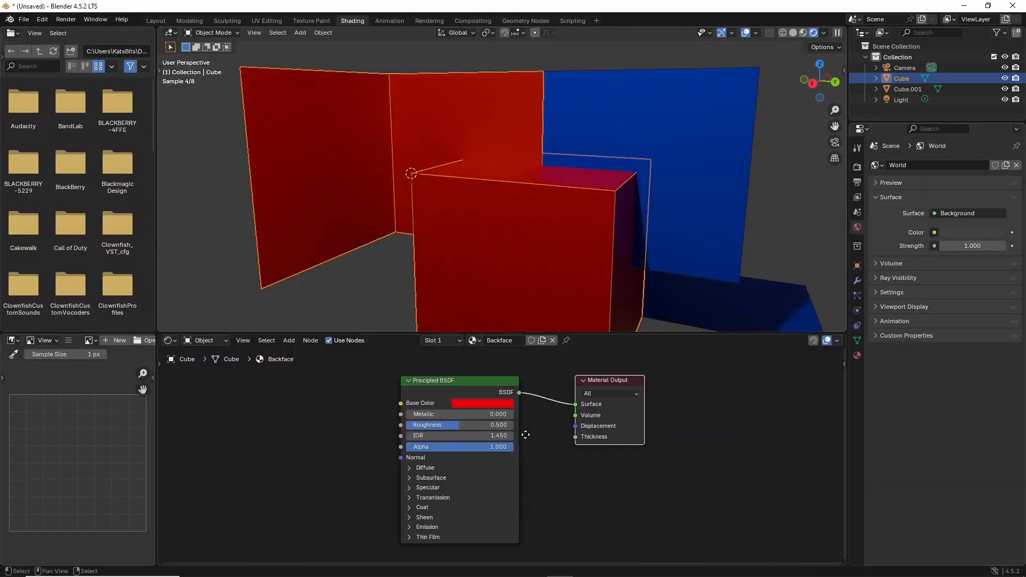
- Add a Geometry input node to the left of the Principled BSDF node
{"action": "left_click_drag", "start_coordinate": [417, 386], "coordinate": [450, 392]}
{"action": "left_click_drag", "start_coordinate": [592, 387], "coordinate": [645, 383]}
{"action": "key", "text": "Escape"}
{"action": "middle_click_drag", "start_coordinate": [374, 392], "coordinate": [361, 480]}
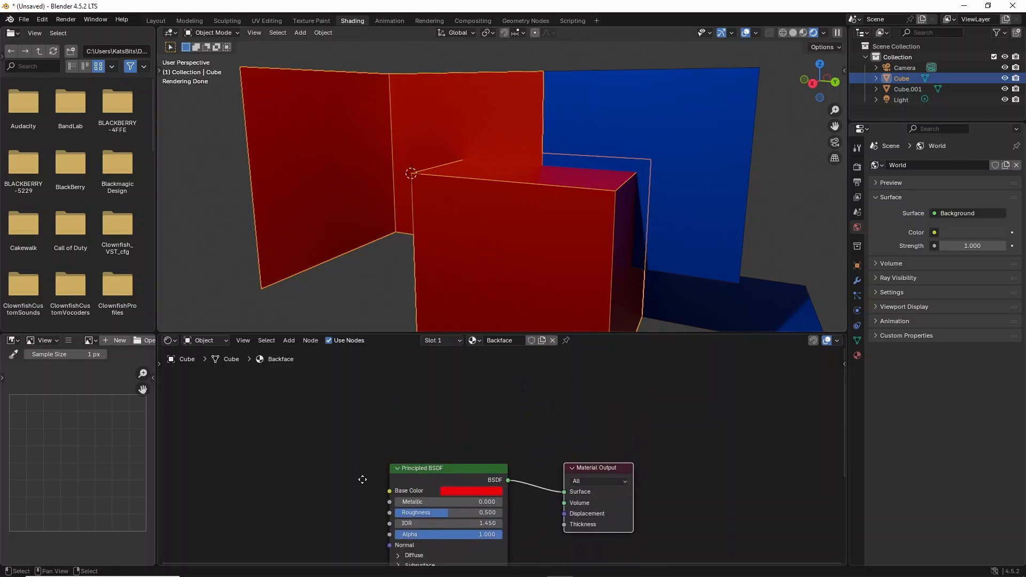
{"action": "left_click", "coordinate": [289, 341]}
{"action": "mouse_move", "coordinate": [309, 356]}
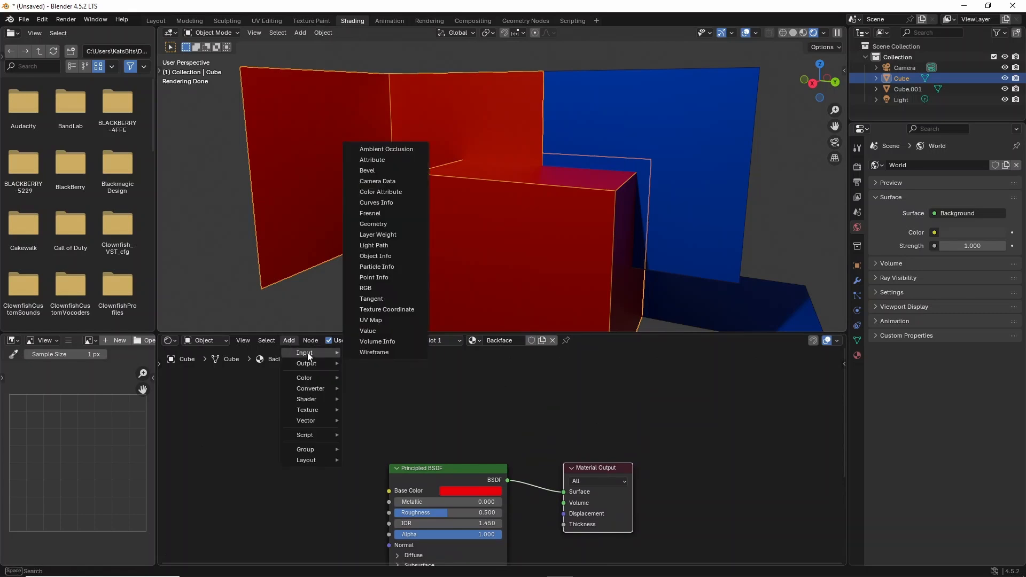
{"action": "left_click_drag", "start_coordinate": [357, 233], "coordinate": [393, 232]}
{"action": "left_click_drag", "start_coordinate": [292, 365], "coordinate": [322, 364]}
{"action": "left_click", "coordinate": [377, 224]}
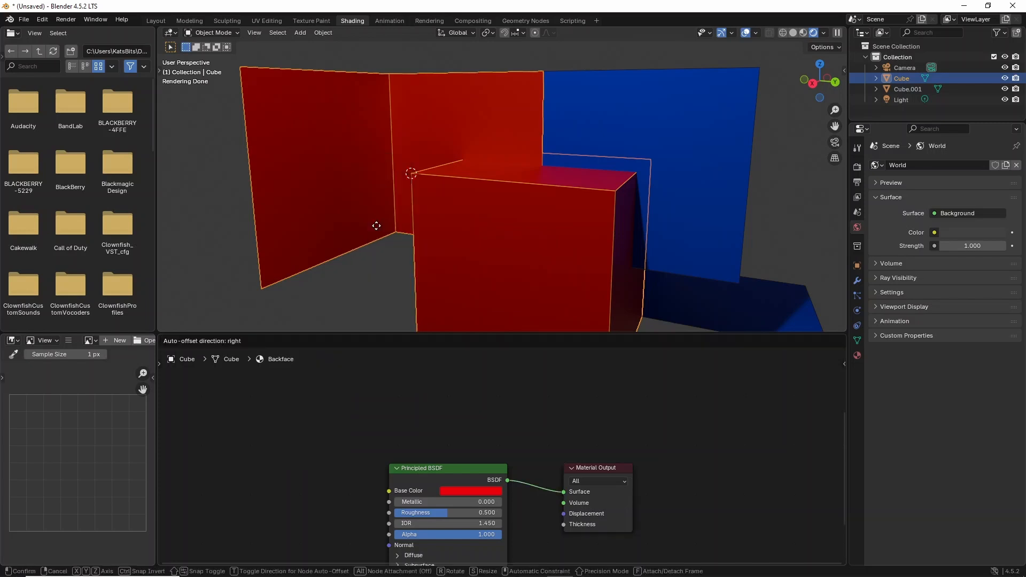
{"action": "left_click", "coordinate": [265, 409]}
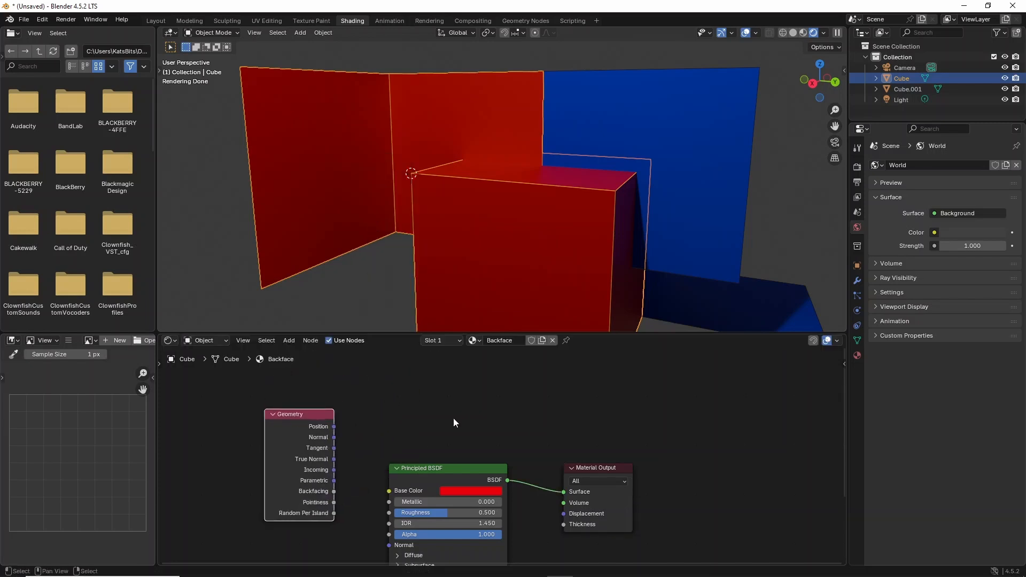
- Add a Transparent BSDF shader node above the Principled BSDF node
{"action": "left_click", "coordinate": [289, 340]}
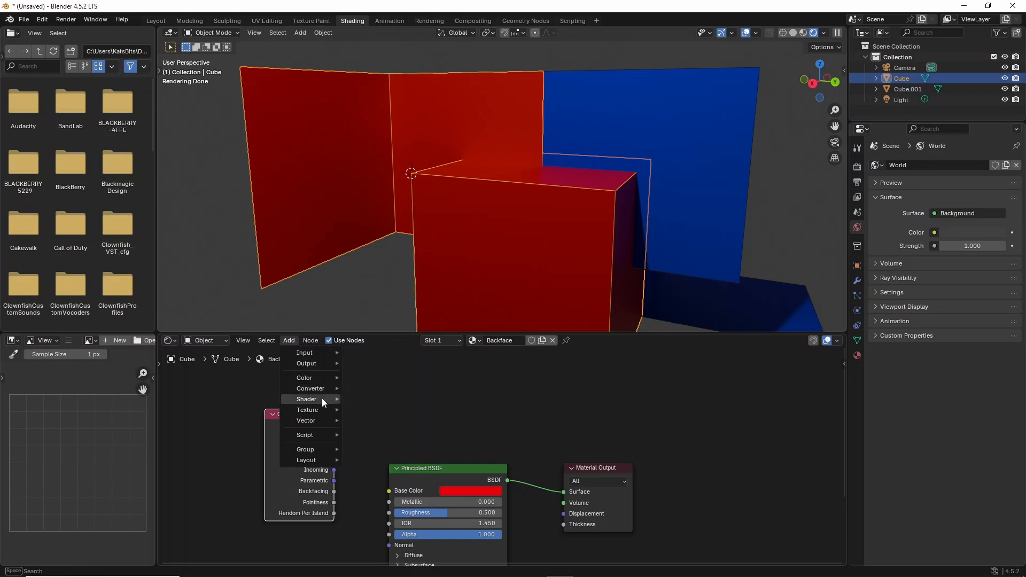
{"action": "mouse_move", "coordinate": [321, 399]}
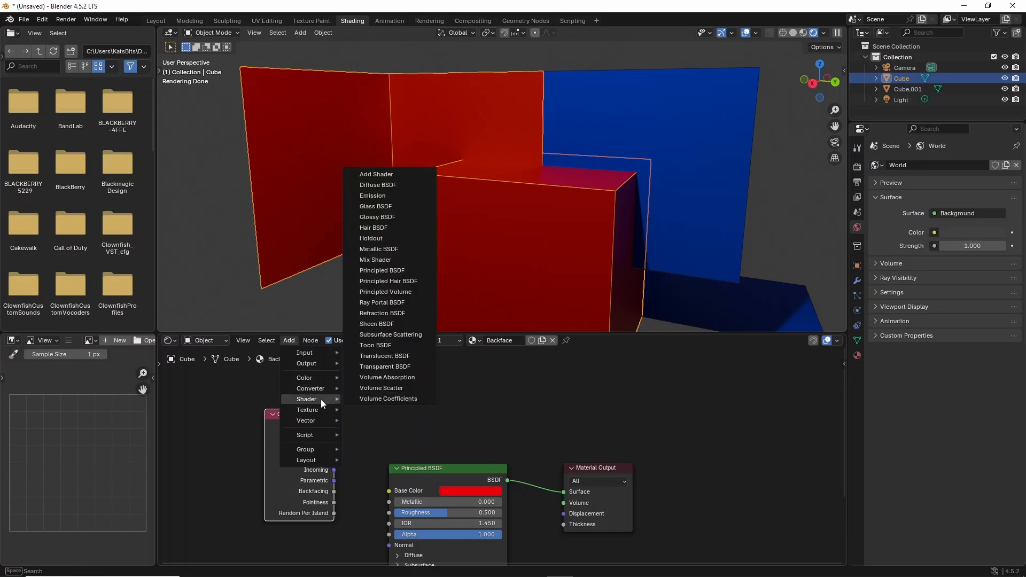
{"action": "left_click_drag", "start_coordinate": [397, 376], "coordinate": [419, 375]}
{"action": "mouse_move", "coordinate": [302, 408]}
{"action": "left_mouse_down"}
{"action": "mouse_move", "coordinate": [292, 412]}
{"action": "mouse_move", "coordinate": [319, 409]}
{"action": "left_mouse_up"}
{"action": "left_click", "coordinate": [385, 367]}
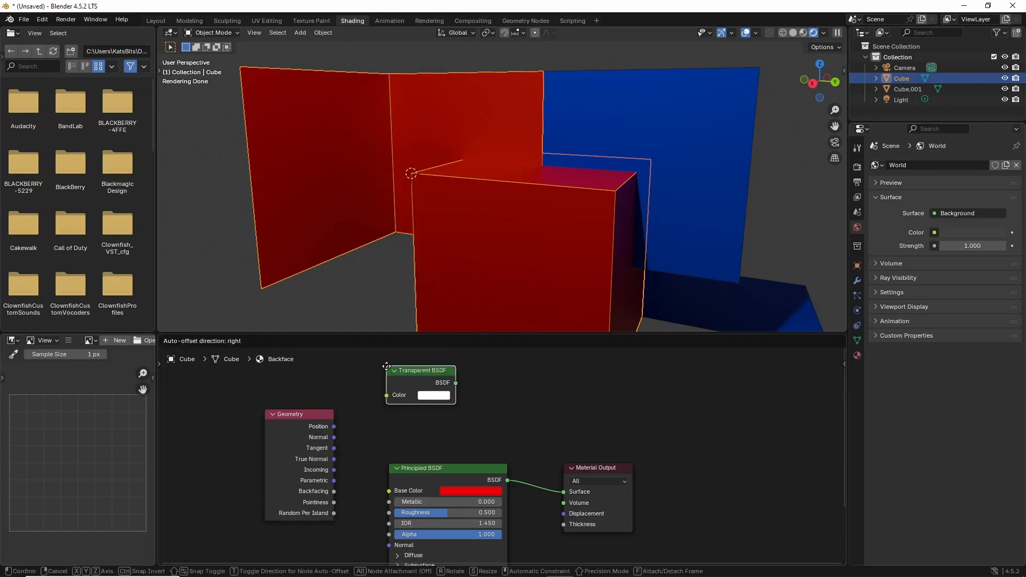
{"action": "left_click", "coordinate": [425, 383]}
- Add a Mix Shader node to the right of the Transparent BSDF node
{"action": "left_click", "coordinate": [288, 341]}
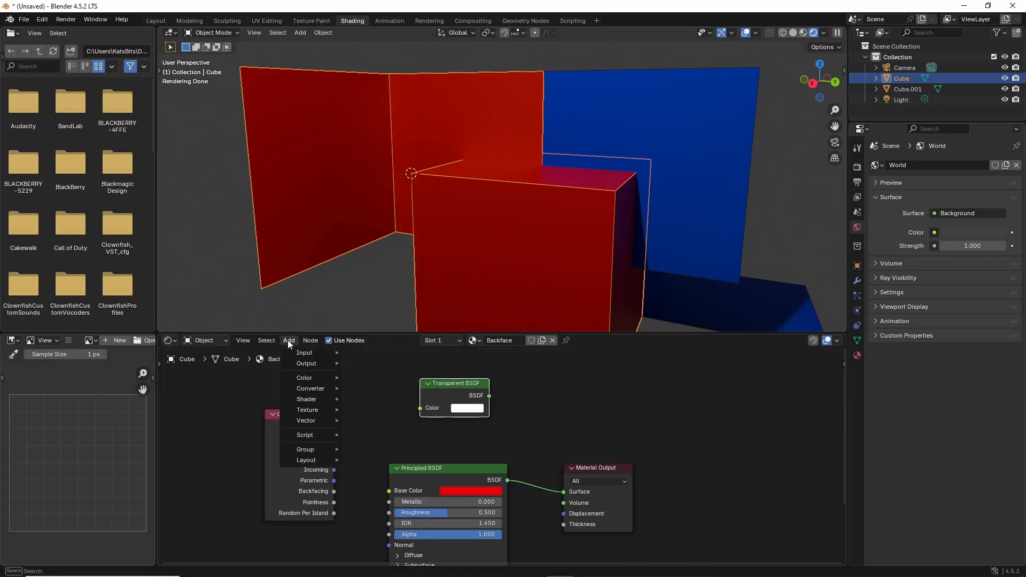
{"action": "mouse_move", "coordinate": [314, 399]}
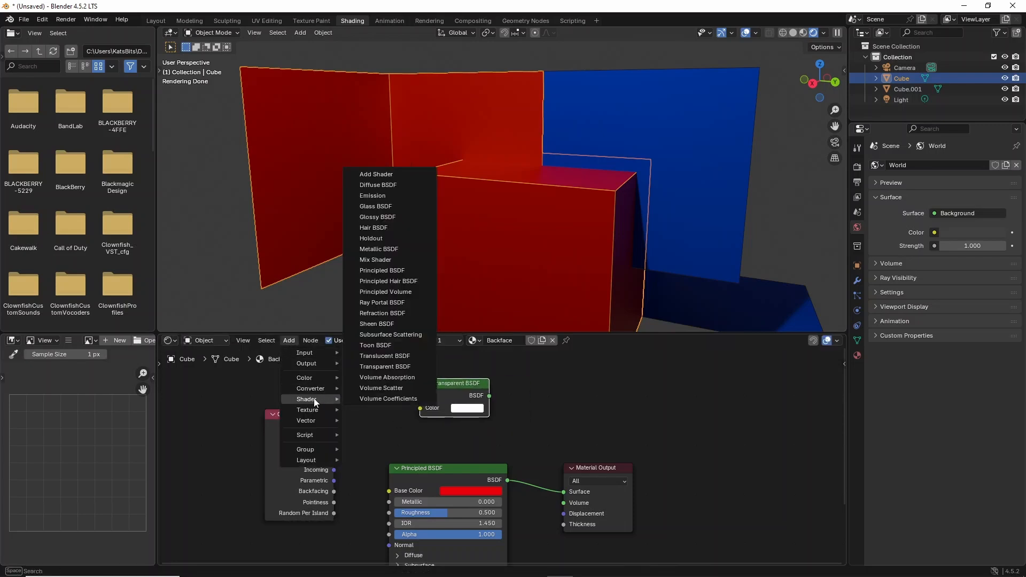
{"action": "mouse_move", "coordinate": [365, 267]}
{"action": "left_mouse_down"}
{"action": "mouse_move", "coordinate": [384, 268]}
{"action": "mouse_move", "coordinate": [365, 269]}
{"action": "left_mouse_up"}
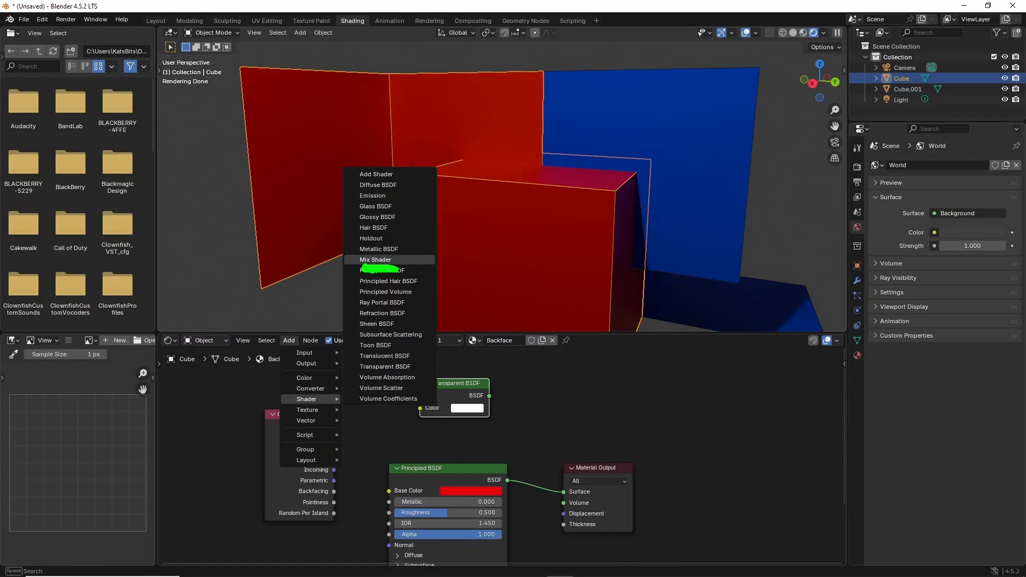
{"action": "left_click_drag", "start_coordinate": [314, 410], "coordinate": [289, 410]}
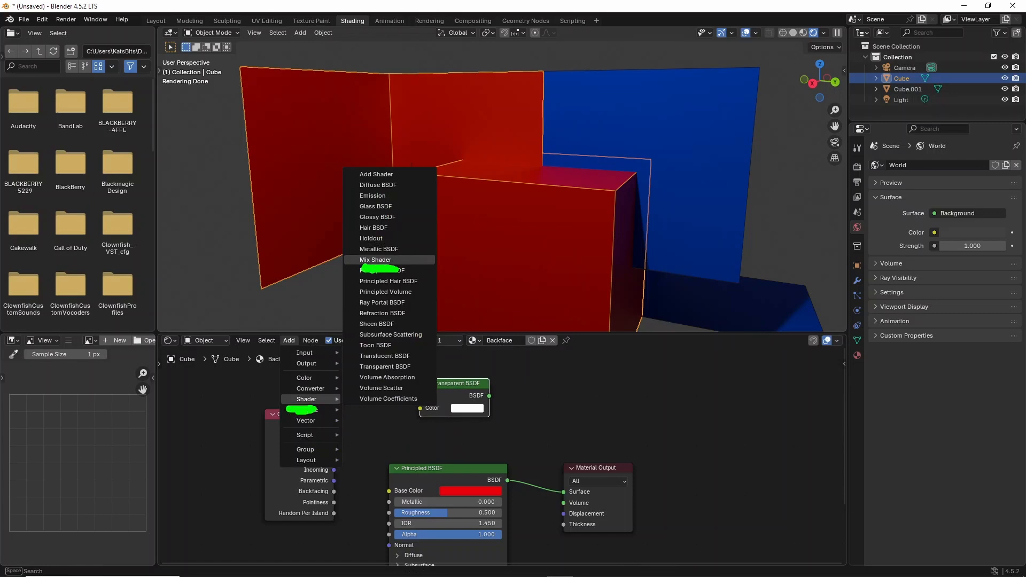
{"action": "left_click", "coordinate": [378, 261]}
{"action": "left_click", "coordinate": [522, 382]}
- Replace the Principled BSDF link to the Material Output's Surface with the Mix Shader output, and reposition the Material Output node
{"action": "middle_click_drag", "start_coordinate": [455, 433], "coordinate": [413, 421]}
{"action": "left_click_drag", "start_coordinate": [536, 455], "coordinate": [593, 429]}
{"action": "middle_click_drag", "start_coordinate": [504, 153], "coordinate": [490, 196]}
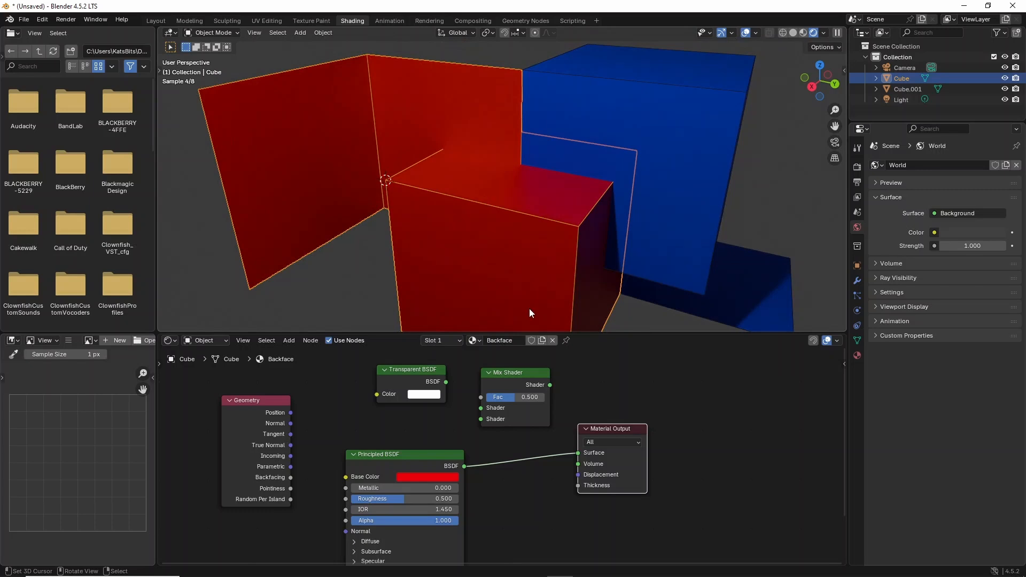
{"action": "left_click_drag", "start_coordinate": [577, 453], "coordinate": [533, 487]}
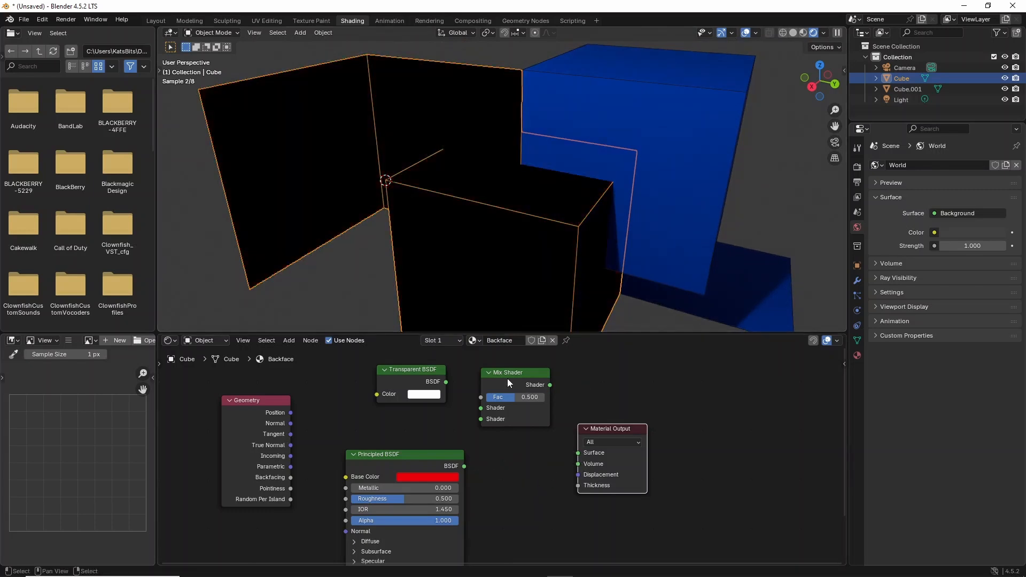
{"action": "left_click_drag", "start_coordinate": [550, 385], "coordinate": [560, 407]}
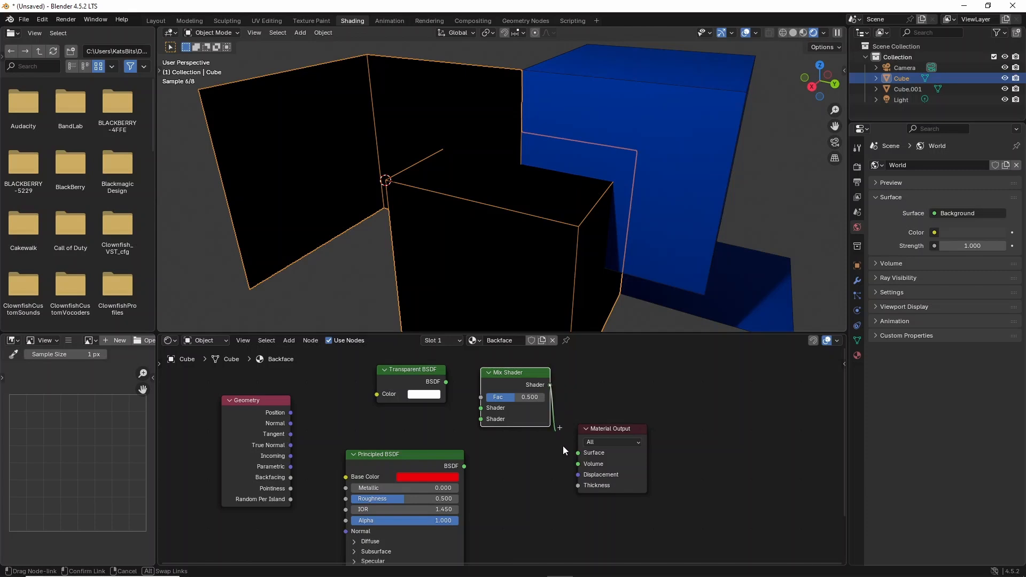
{"action": "left_click_drag", "start_coordinate": [562, 446], "coordinate": [623, 395]}
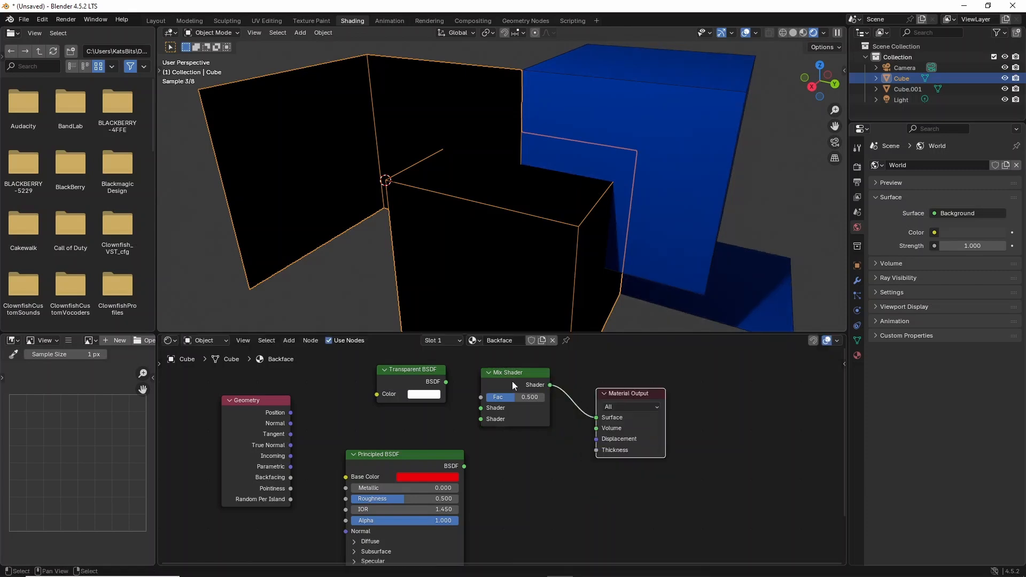
- Connect Transparent BSDF to the Mix Shader's first Shader input and Principled BSDF to its second Shader input
{"action": "left_click_drag", "start_coordinate": [422, 370], "coordinate": [477, 416]}
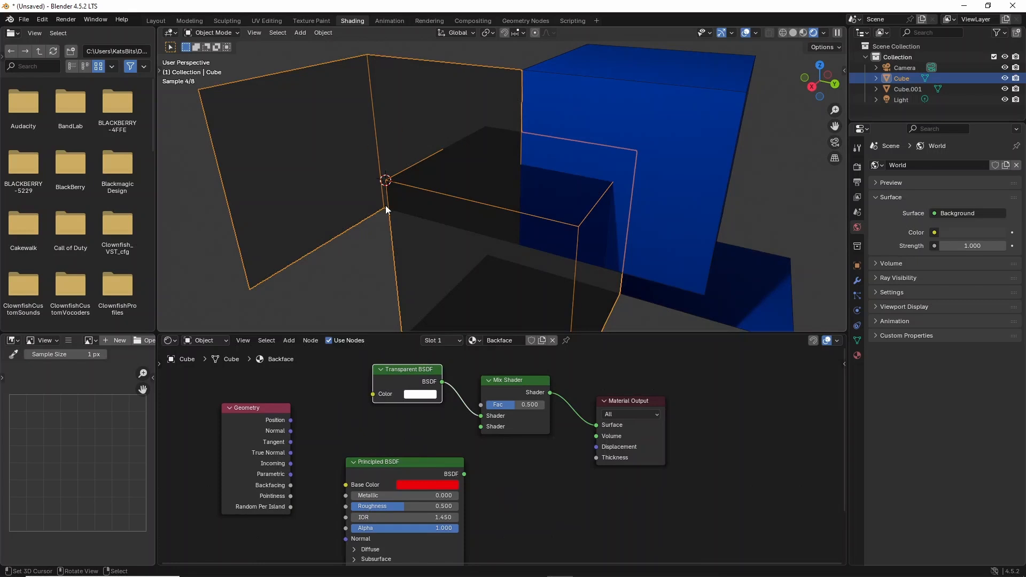
{"action": "left_click_drag", "start_coordinate": [409, 463], "coordinate": [389, 445]}
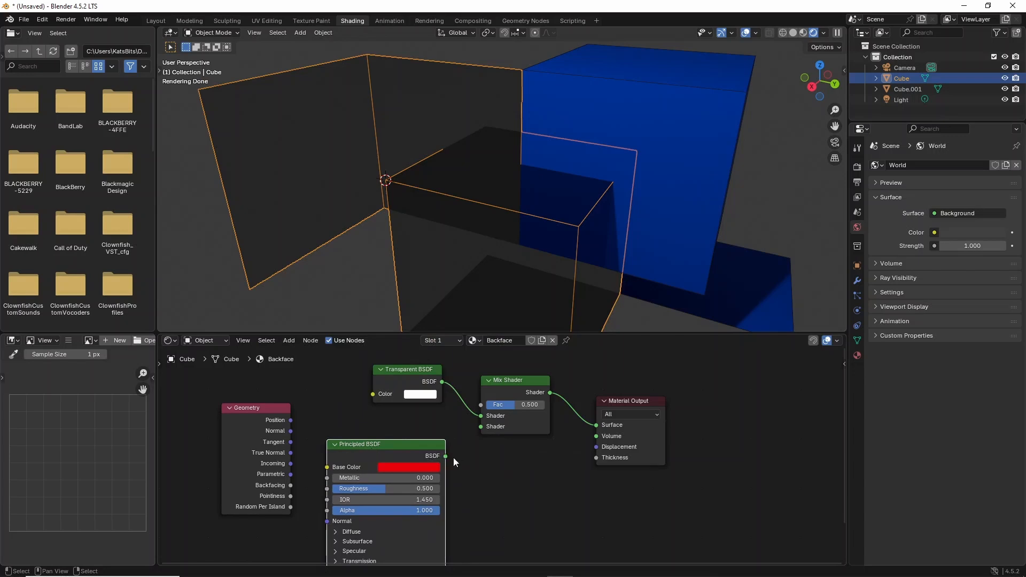
{"action": "left_click_drag", "start_coordinate": [449, 456], "coordinate": [471, 431]}
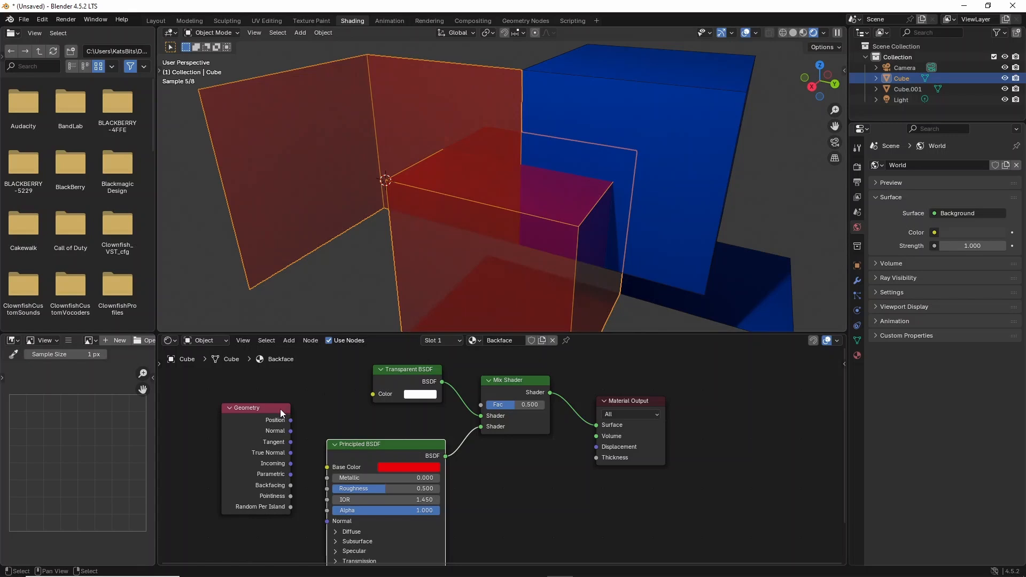
- Connect the Geometry node's Backfacing output to the Mix Shader's Fac input and inspect the cube in the viewport
{"action": "key", "text": "ctrl+2"}
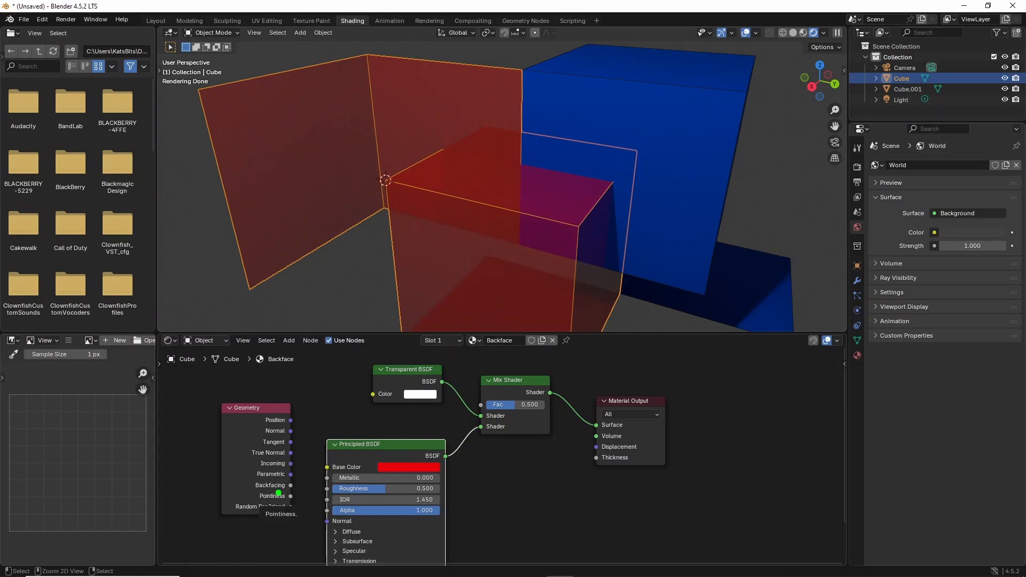
{"action": "left_click_drag", "start_coordinate": [251, 495], "coordinate": [295, 497]}
{"action": "key", "text": "Escape"}
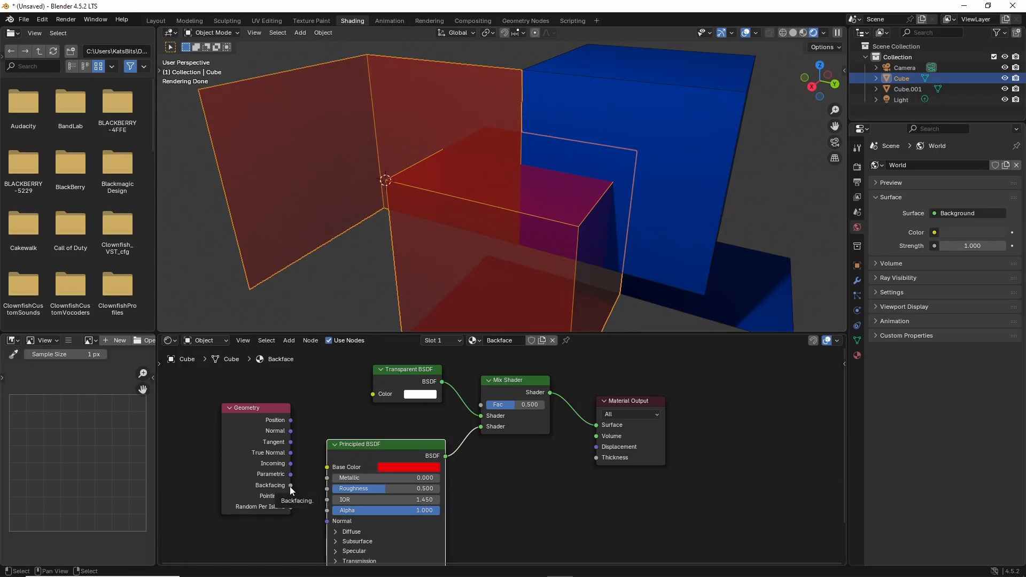
{"action": "left_click_drag", "start_coordinate": [291, 486], "coordinate": [477, 410]}
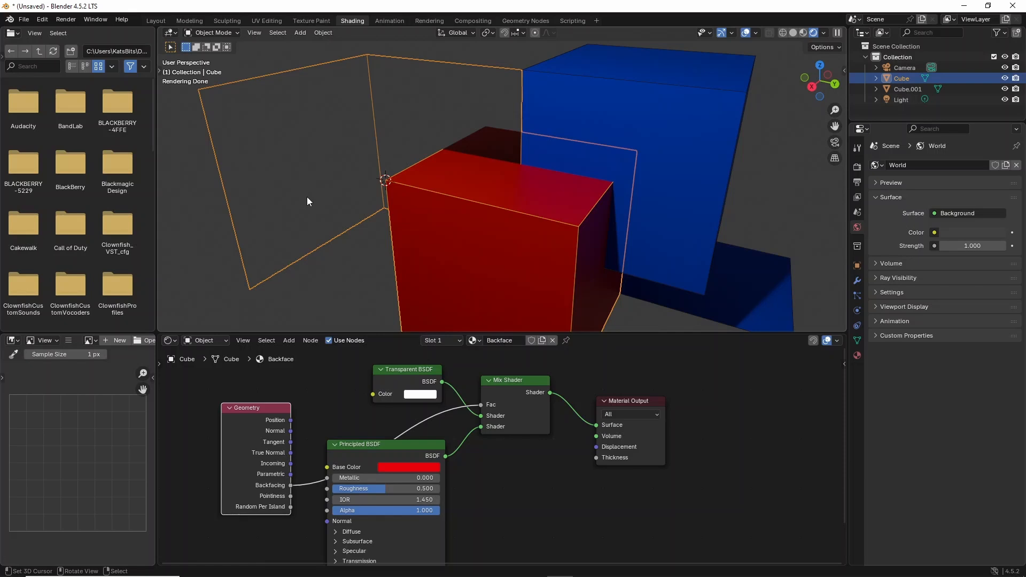
{"action": "mouse_move", "coordinate": [340, 198]}
{"action": "middle_mouse_down"}
{"action": "mouse_move", "coordinate": [448, 207]}
{"action": "mouse_move", "coordinate": [339, 178]}
{"action": "mouse_move", "coordinate": [328, 198]}
{"action": "middle_mouse_up"}
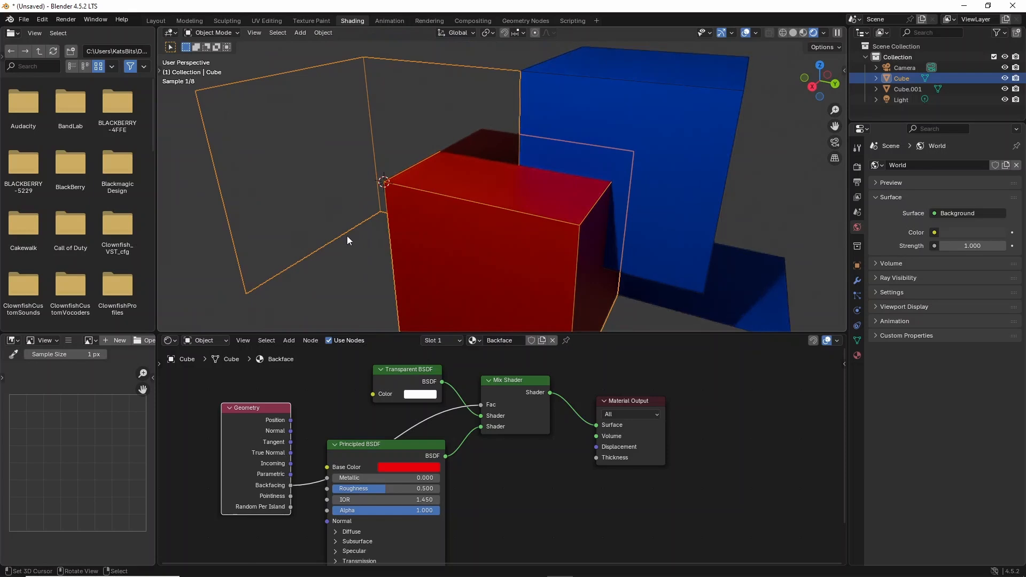
- Swap the Mix Shader inputs so Principled BSDF feeds the first Shader input and Transparent BSDF the second
{"action": "mouse_move", "coordinate": [479, 418]}
{"action": "left_mouse_down"}
{"action": "mouse_move", "coordinate": [470, 422]}
{"action": "mouse_move", "coordinate": [480, 427]}
{"action": "left_mouse_up"}
{"action": "left_click_drag", "start_coordinate": [447, 457], "coordinate": [481, 416]}
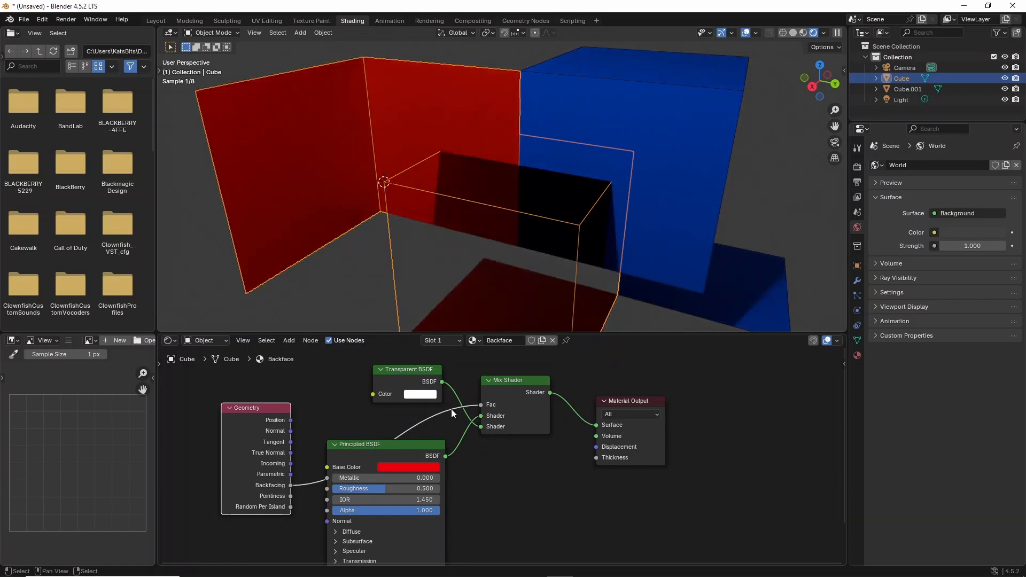
{"action": "scroll", "coordinate": [488, 461], "scroll_direction": "up", "scroll_amount": 1}
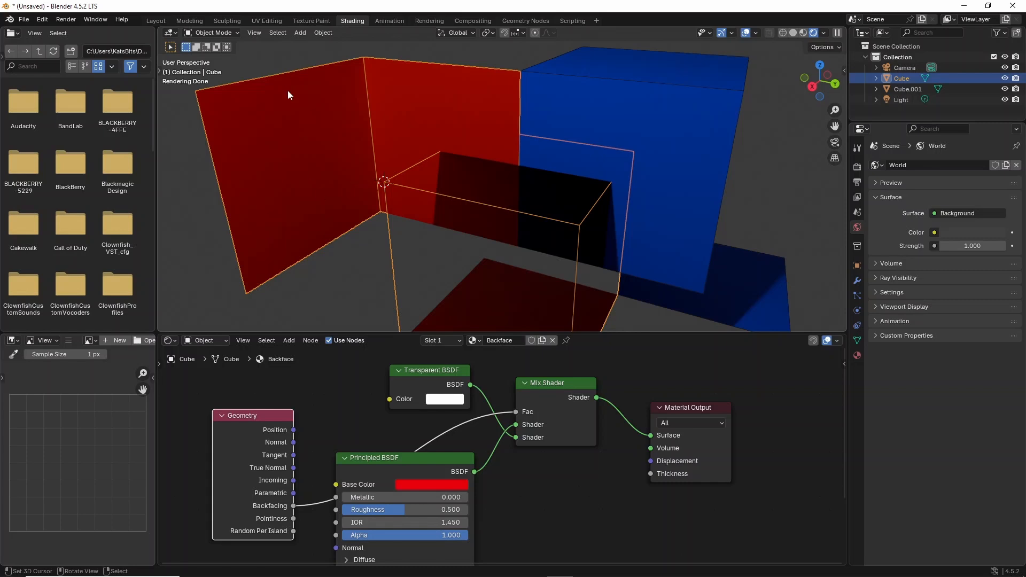
- Enter Edit Mode on the red cube and look through the available mesh normals operations
{"action": "key", "text": "Tab"}
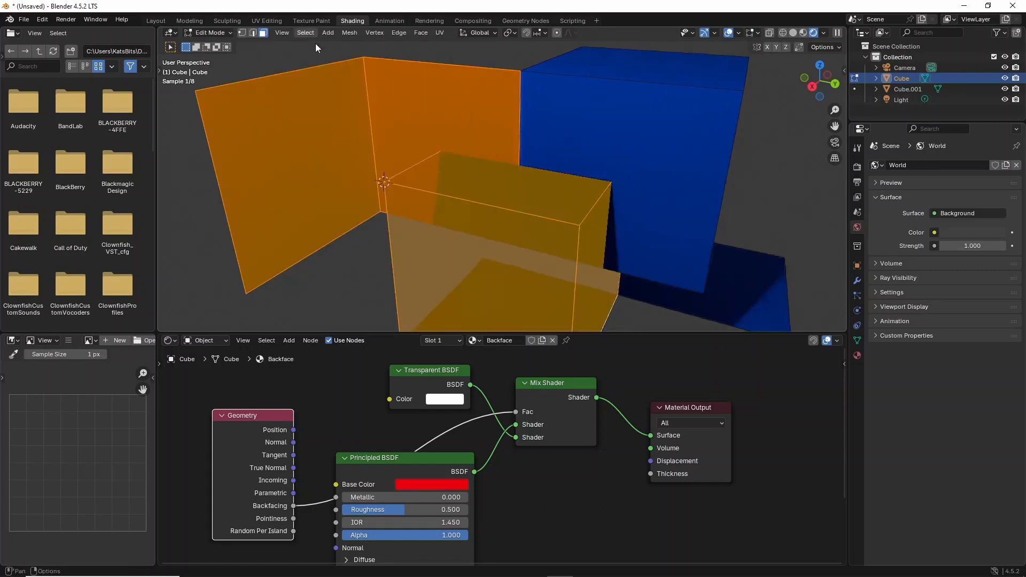
{"action": "left_click", "coordinate": [350, 33]}
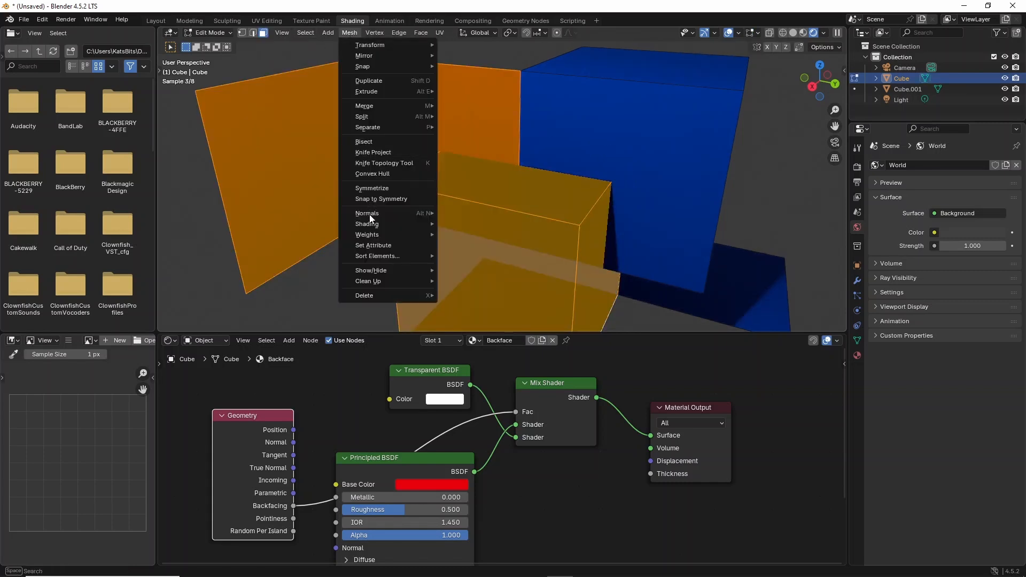
{"action": "mouse_move", "coordinate": [369, 214]}
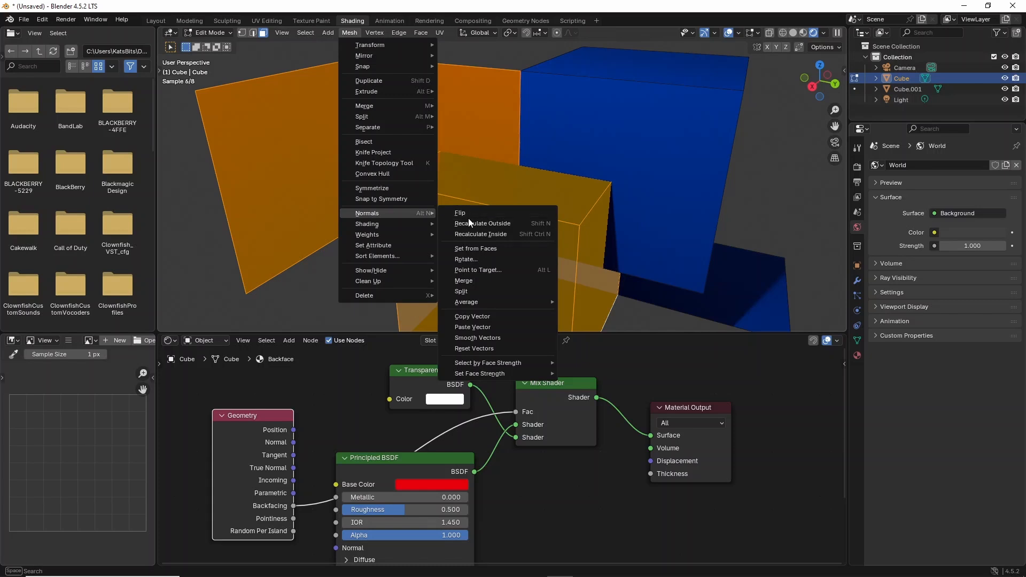
{"action": "left_click", "coordinate": [475, 248]}
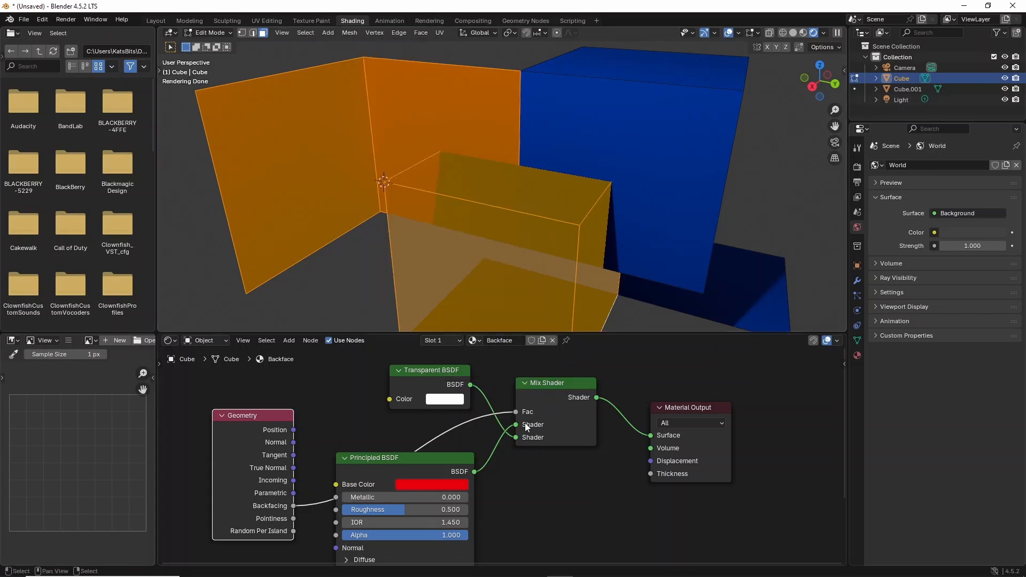
- Reconnect Transparent BSDF to the first Shader input and Principled BSDF to the second, return to Object Mode and maximize the shader editor
{"action": "left_click_drag", "start_coordinate": [516, 425], "coordinate": [515, 438]}
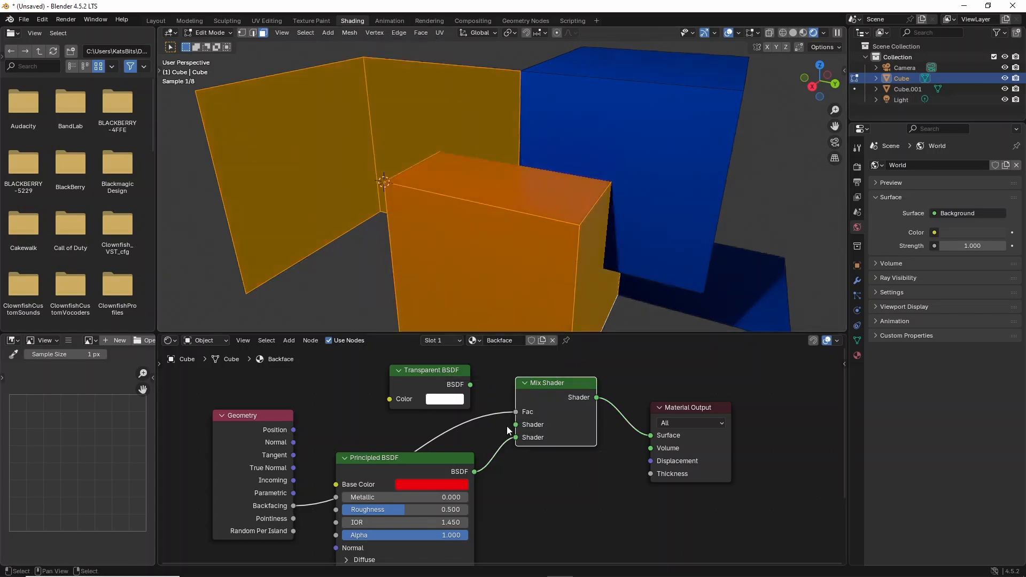
{"action": "left_click_drag", "start_coordinate": [470, 386], "coordinate": [515, 425]}
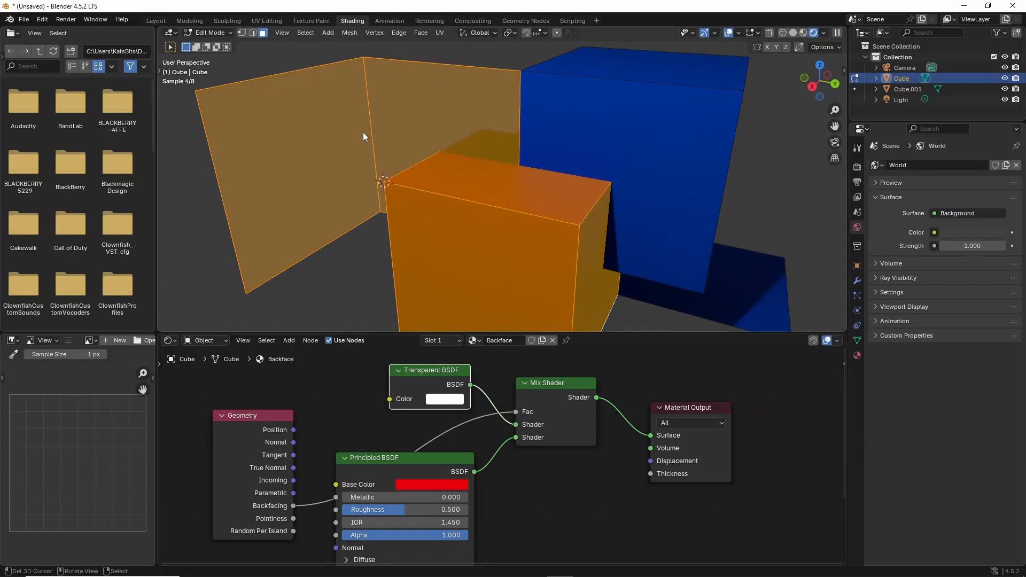
{"action": "key", "text": "Tab"}
{"action": "key", "text": "ctrl+space"}
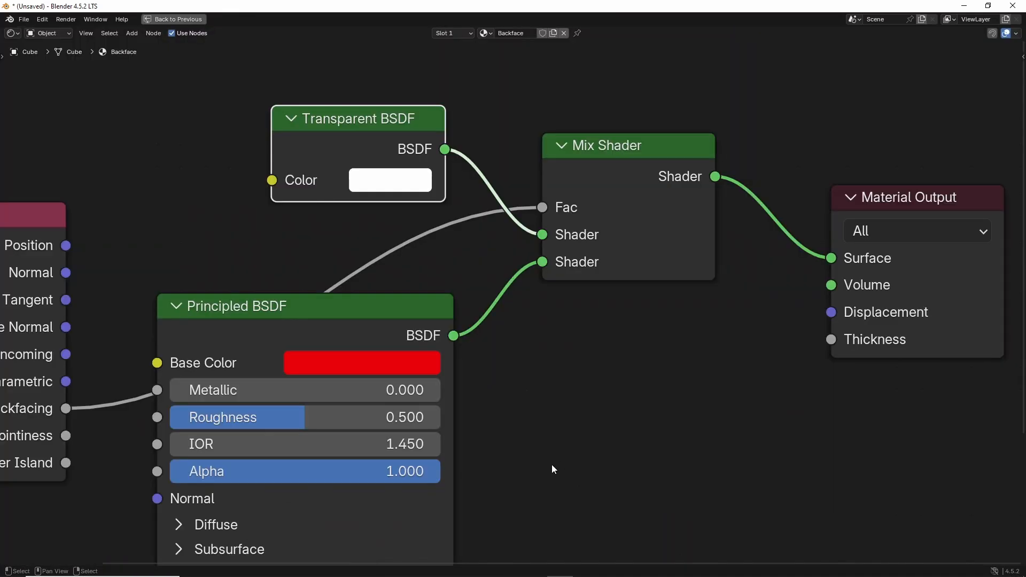
- Rearrange the shader nodes with Geometry uppermost and Transparent BSDF above Principled BSDF, so the Backfacing link runs clear of both shaders
{"action": "scroll", "coordinate": [495, 370], "scroll_direction": "down", "scroll_amount": 3}
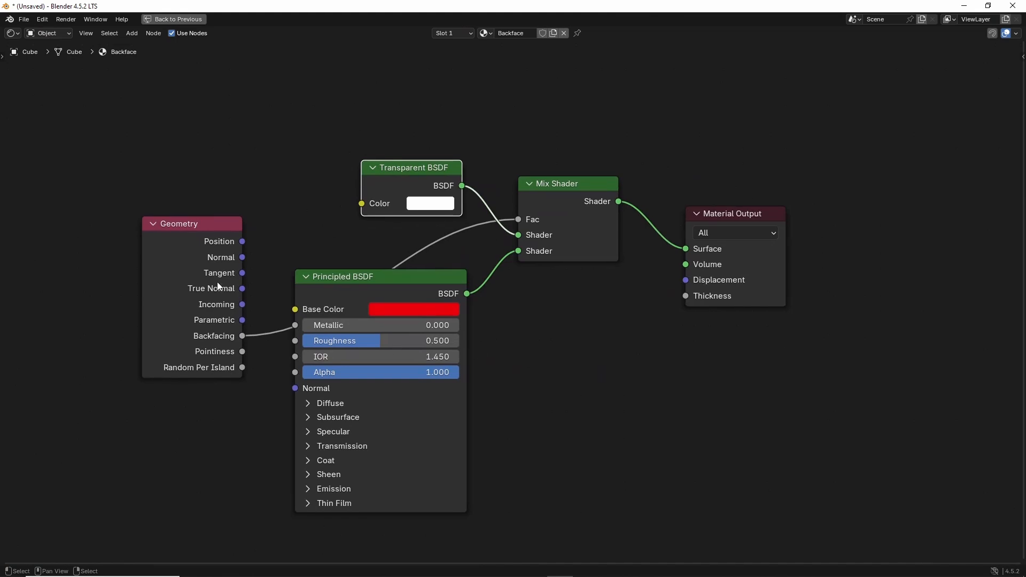
{"action": "left_click_drag", "start_coordinate": [212, 223], "coordinate": [186, 105]}
{"action": "left_click_drag", "start_coordinate": [404, 275], "coordinate": [414, 325]}
{"action": "left_click_drag", "start_coordinate": [416, 168], "coordinate": [412, 241]}
{"action": "left_click_drag", "start_coordinate": [417, 328], "coordinate": [392, 304]}
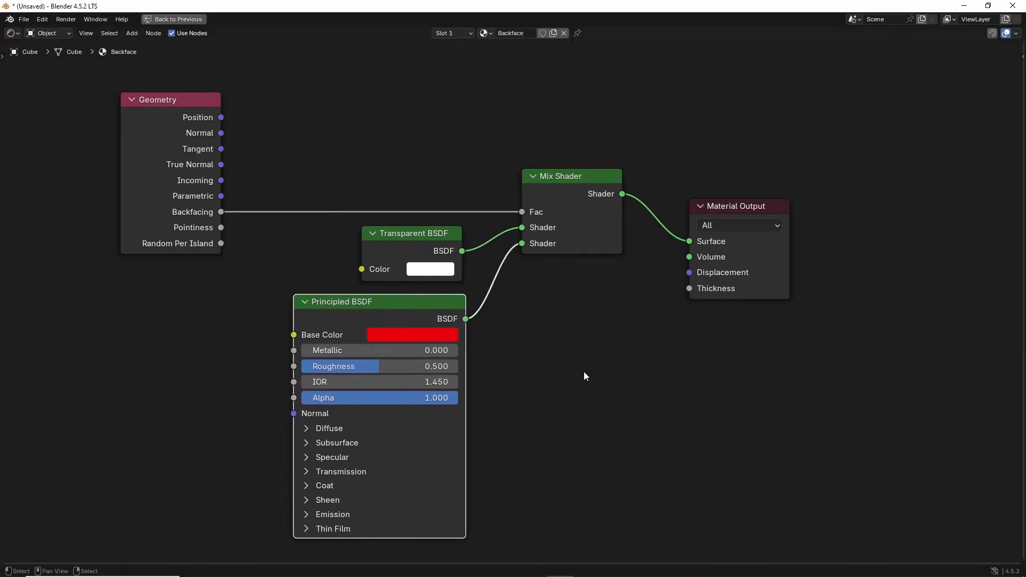
- Review the Geometry, Transparent BSDF, Principled BSDF, Mix Shader and Material Output nodes and how they are linked
{"action": "left_click", "coordinate": [566, 171]}
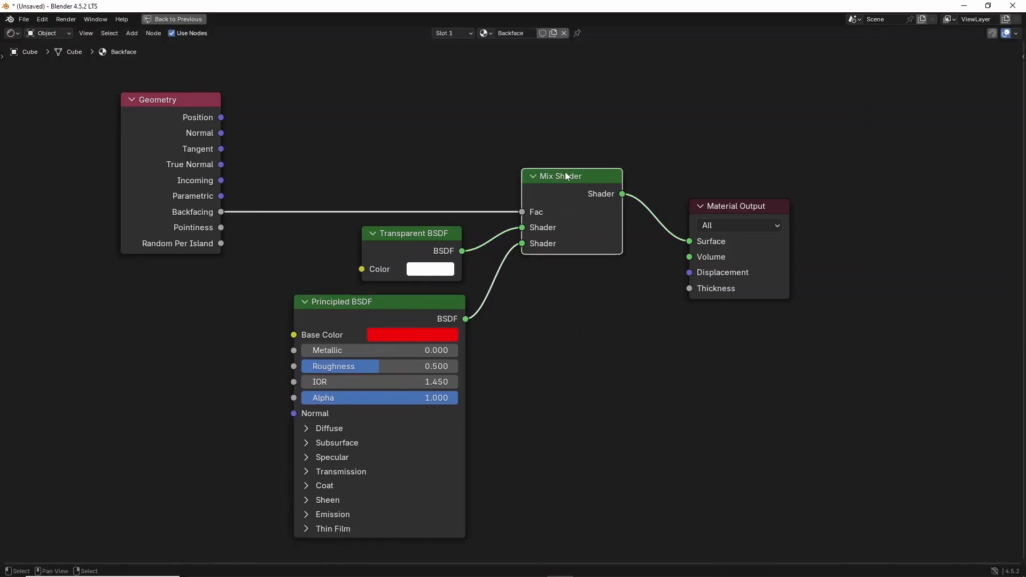
{"action": "left_click", "coordinate": [724, 208]}
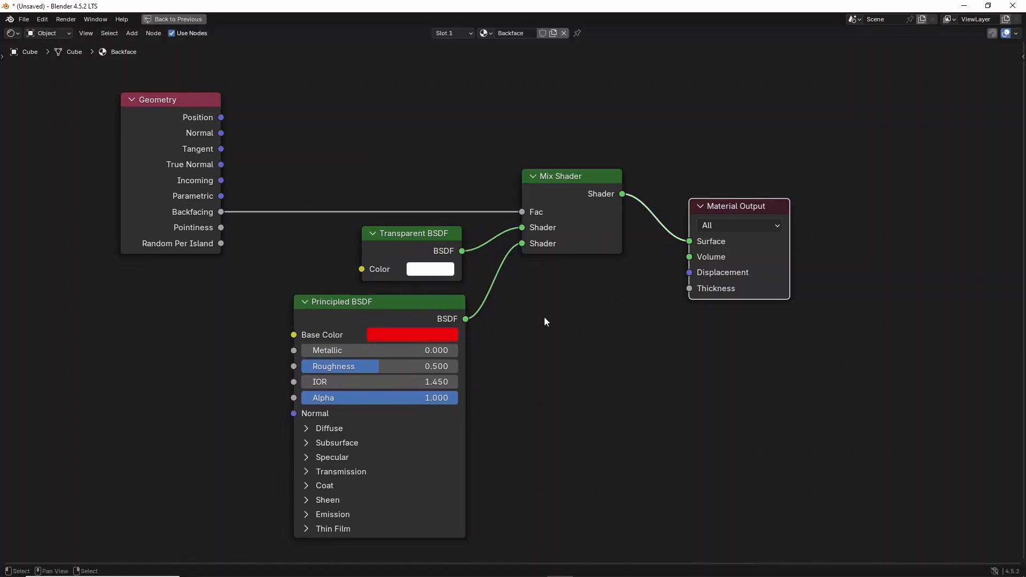
{"action": "left_click", "coordinate": [405, 234]}
{"action": "left_click", "coordinate": [377, 303]}
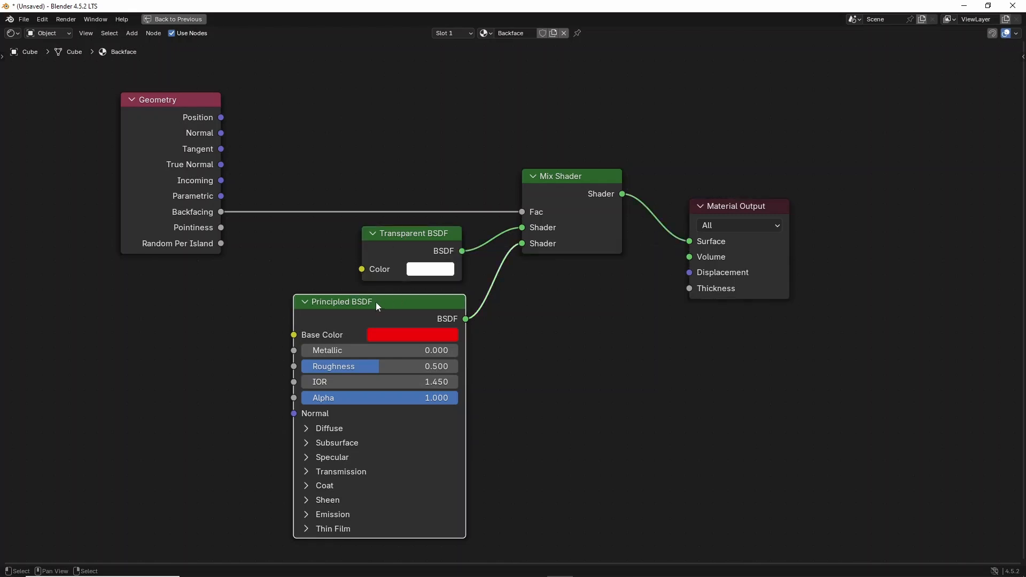
{"action": "left_click", "coordinate": [561, 176]}
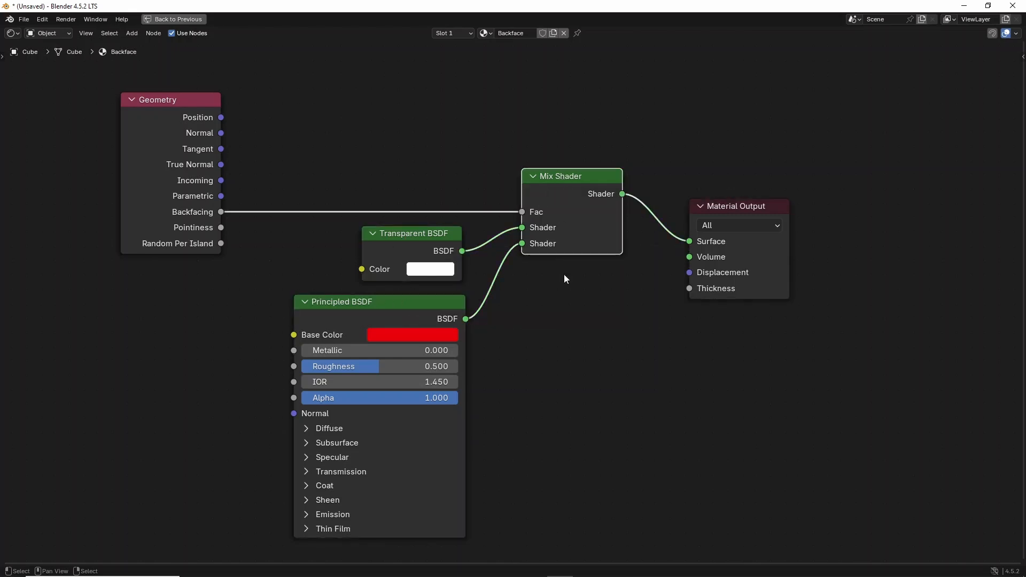
{"action": "left_click", "coordinate": [166, 100]}
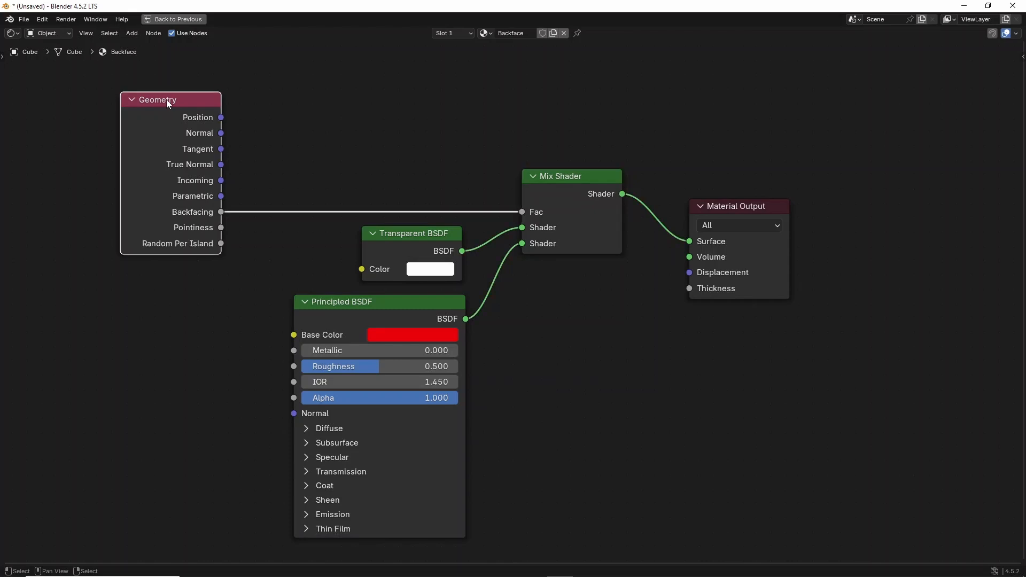
{"action": "key", "text": "ctrl+2"}
{"action": "left_click_drag", "start_coordinate": [173, 221], "coordinate": [207, 225]}
- Restore the full Shading workspace layout and switch the viewport to Material Preview shading to inspect the red cube
{"action": "left_click", "coordinate": [171, 20]}
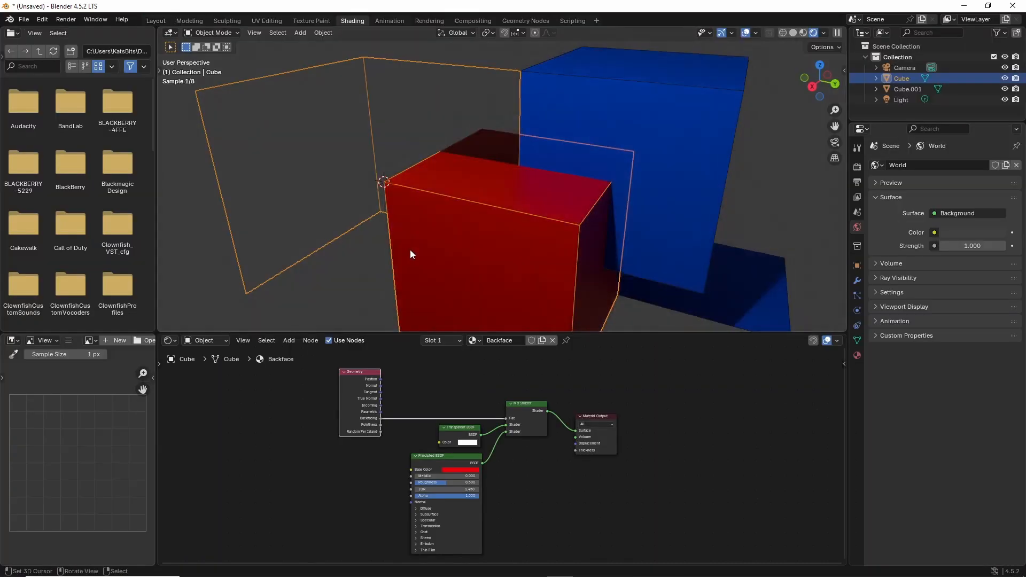
{"action": "scroll", "coordinate": [437, 466], "scroll_direction": "up", "scroll_amount": 3}
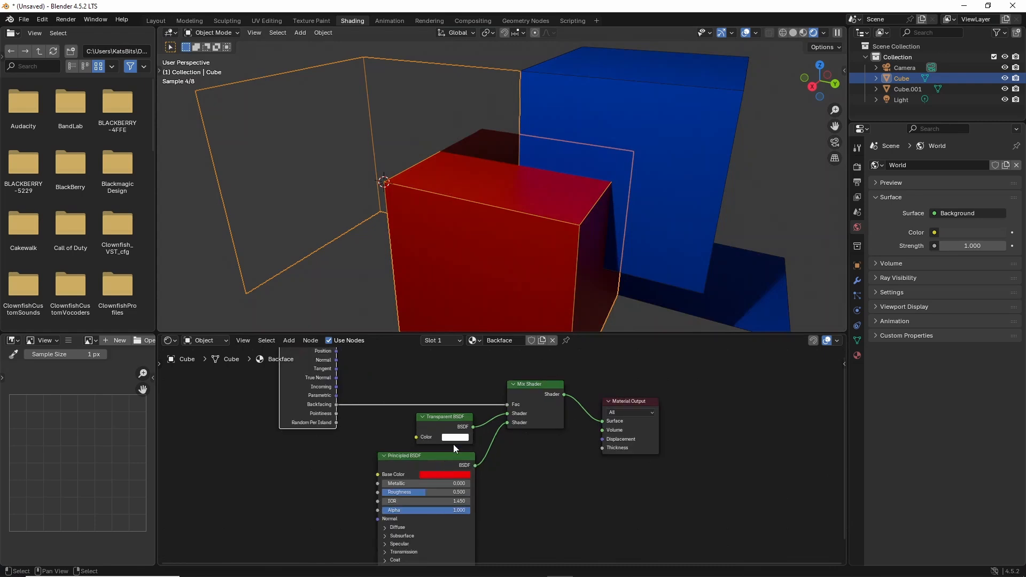
{"action": "middle_click_drag", "start_coordinate": [453, 445], "coordinate": [474, 474]}
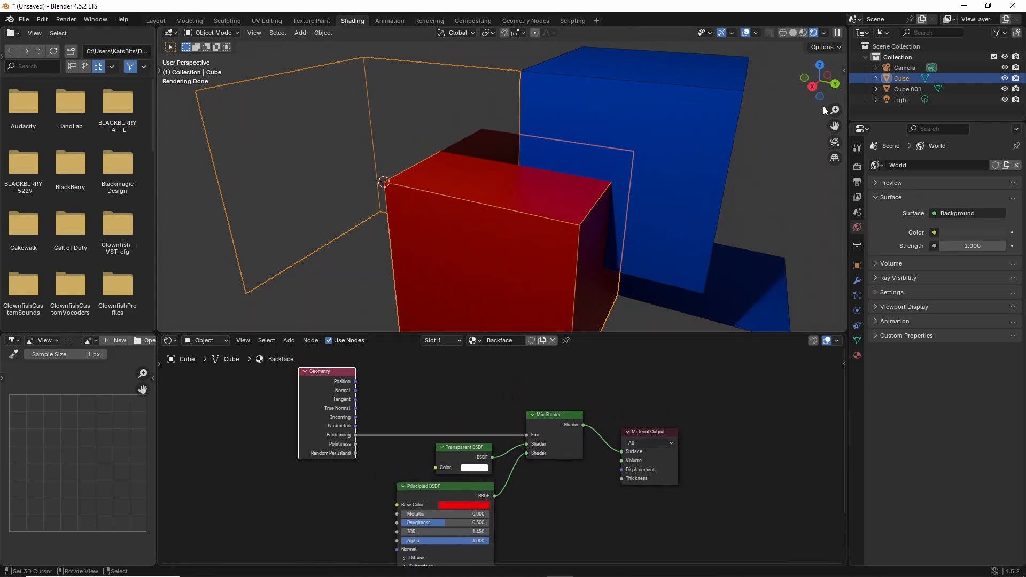
{"action": "left_click", "coordinate": [803, 32]}
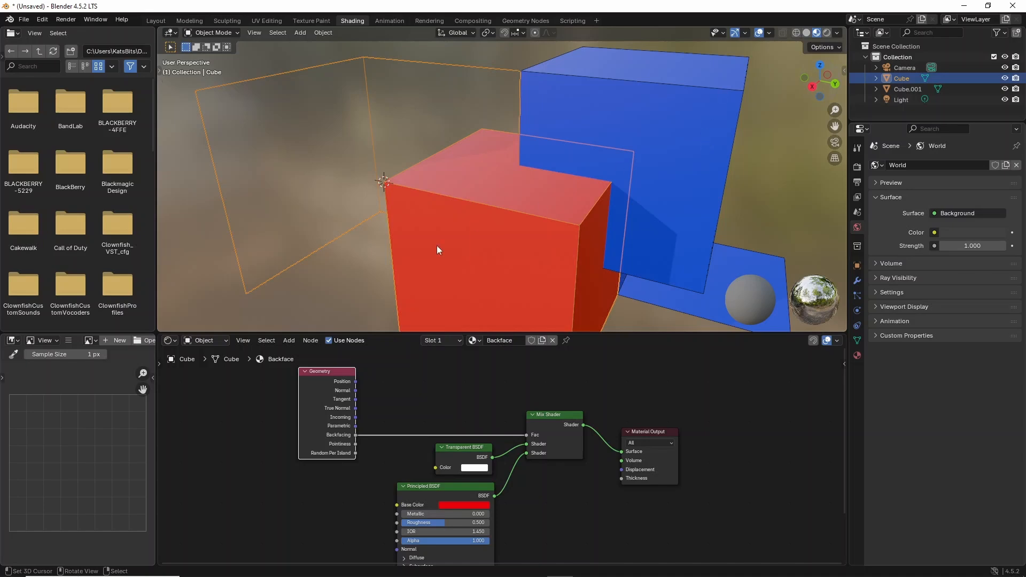
{"action": "mouse_move", "coordinate": [437, 247]}
{"action": "middle_mouse_down"}
{"action": "mouse_move", "coordinate": [609, 235]}
{"action": "mouse_move", "coordinate": [437, 237]}
{"action": "middle_mouse_up"}
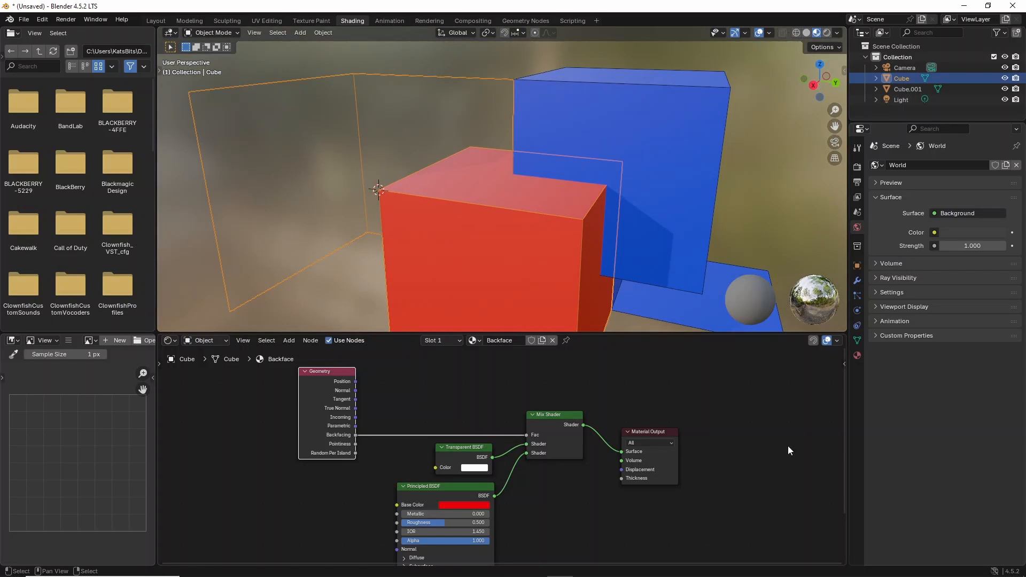
- Show the Backface material's Viewport Display settings and examine its Backface Culling options
{"action": "left_click", "coordinate": [858, 355]}
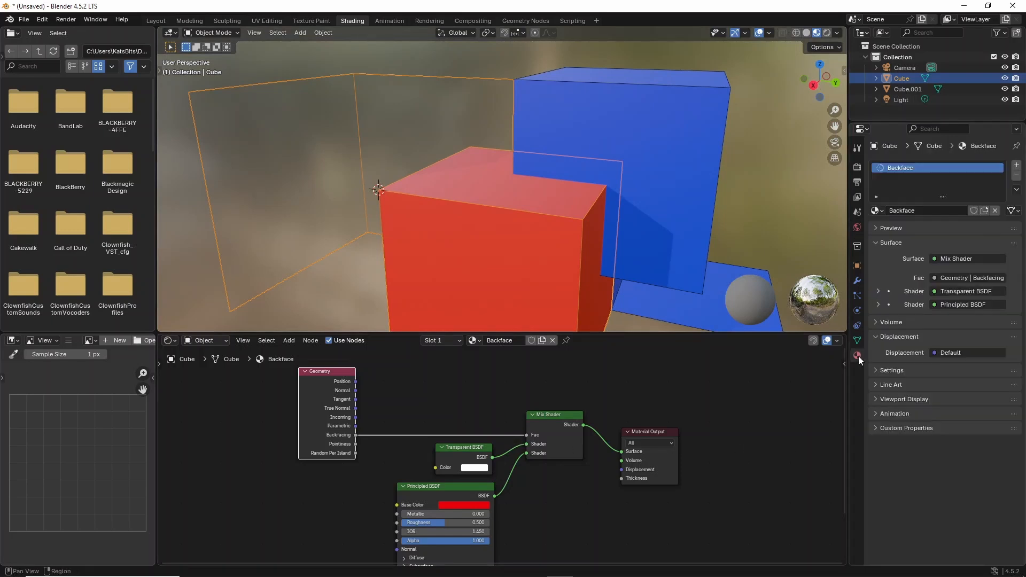
{"action": "left_click", "coordinate": [875, 400]}
{"action": "scroll", "coordinate": [879, 439], "scroll_direction": "down", "scroll_amount": 2}
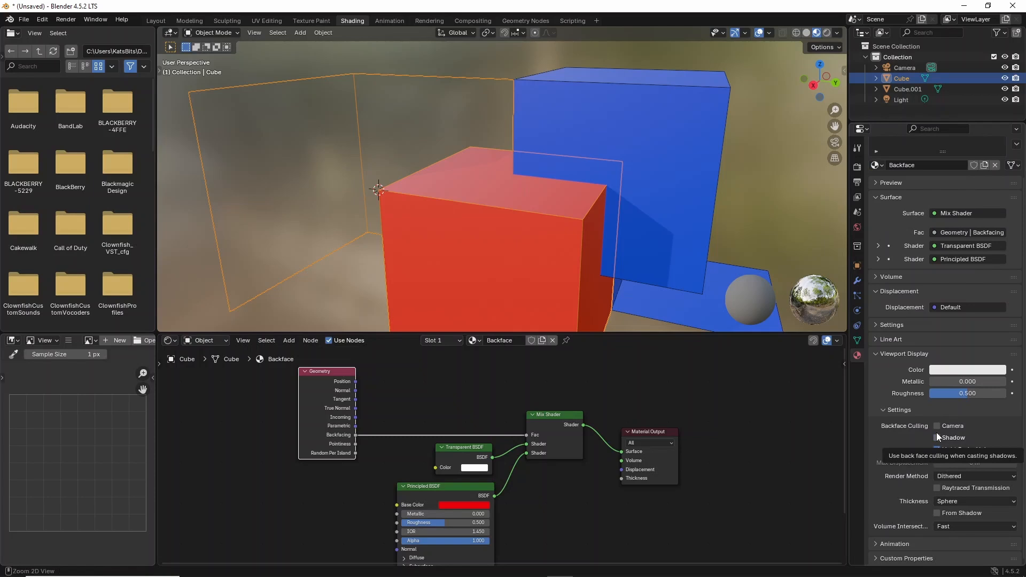
{"action": "left_click_drag", "start_coordinate": [881, 370], "coordinate": [928, 366]}
{"action": "left_click_drag", "start_coordinate": [881, 435], "coordinate": [976, 437]}
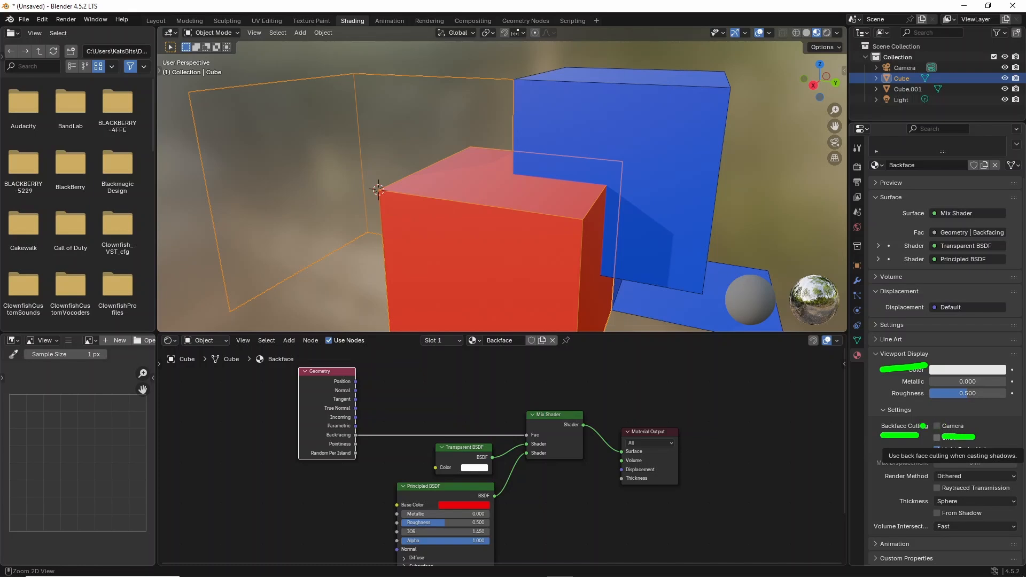
{"action": "mouse_move", "coordinate": [877, 409]}
{"action": "left_mouse_down"}
{"action": "mouse_move", "coordinate": [505, 220]}
{"action": "mouse_move", "coordinate": [590, 246]}
{"action": "left_mouse_up"}
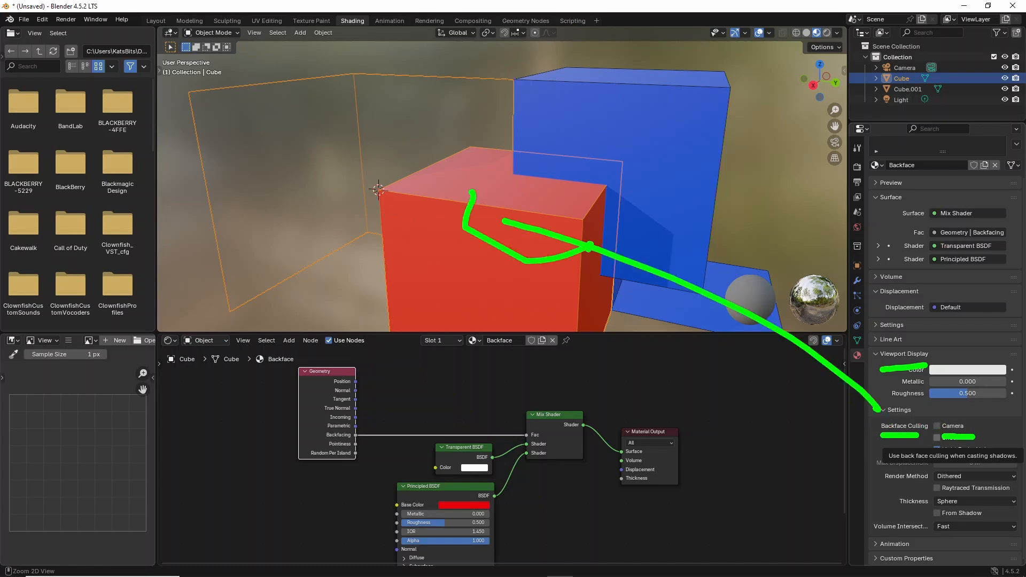
{"action": "mouse_move", "coordinate": [818, 49]}
{"action": "left_mouse_down"}
{"action": "mouse_move", "coordinate": [819, 70]}
{"action": "mouse_move", "coordinate": [826, 51]}
{"action": "left_mouse_up"}
{"action": "key", "text": "Escape"}
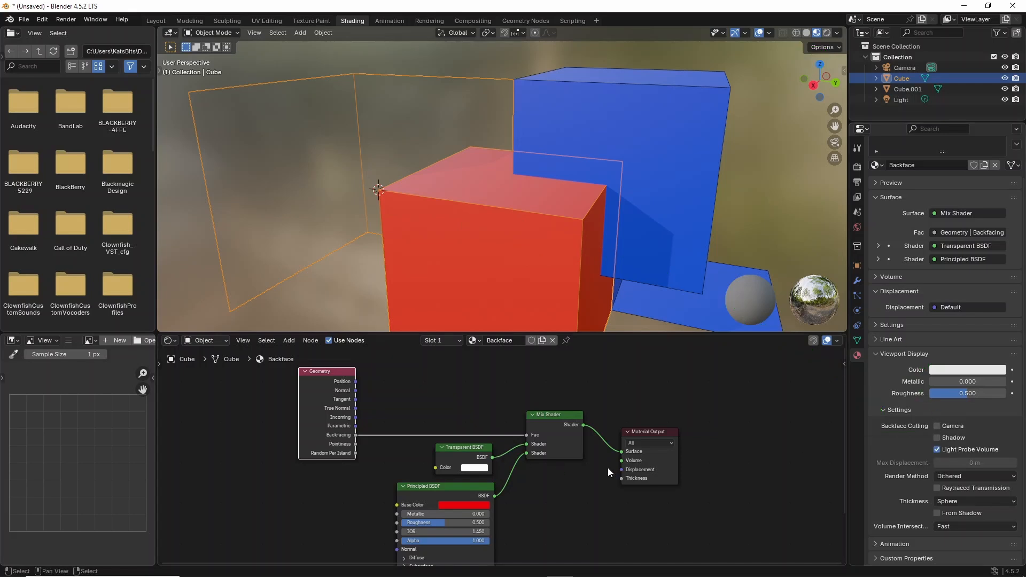
- Switch to the Layout workspace to view the cubes in the rendered viewport
{"action": "left_click", "coordinate": [157, 21]}
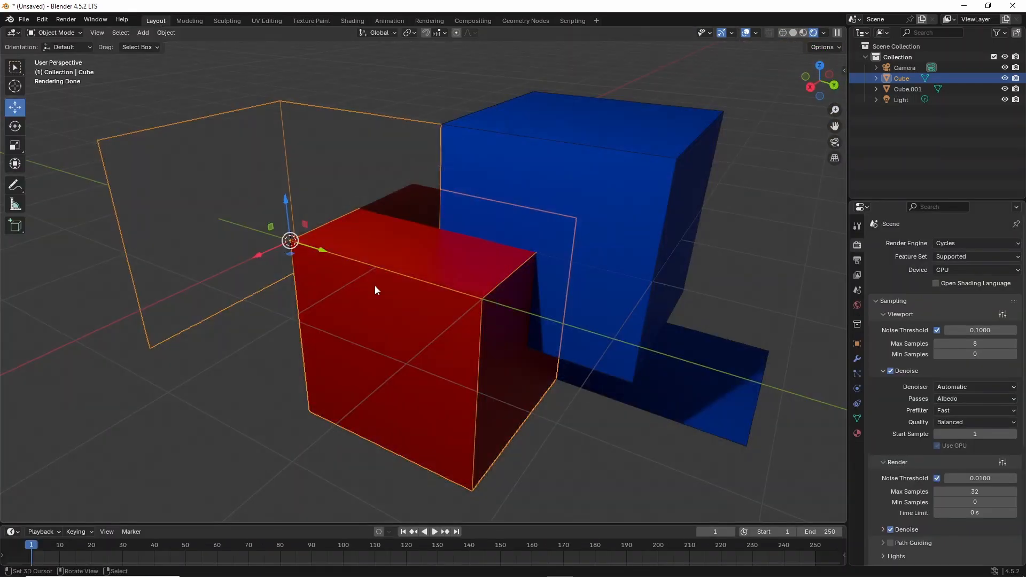